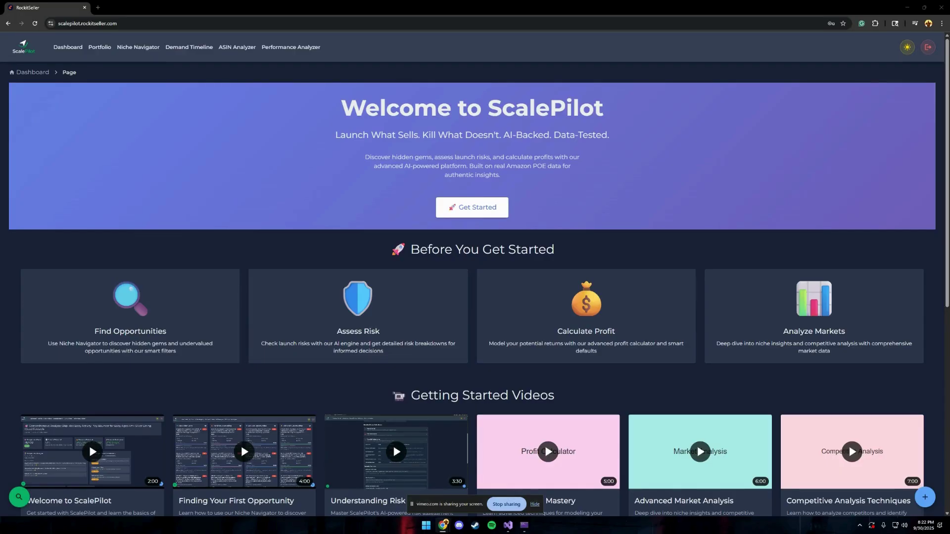
Step: Run a Performance Analyzer analysis for ASIN B000127WHG in the Beauty & Personal Care category
left_click(291, 47)
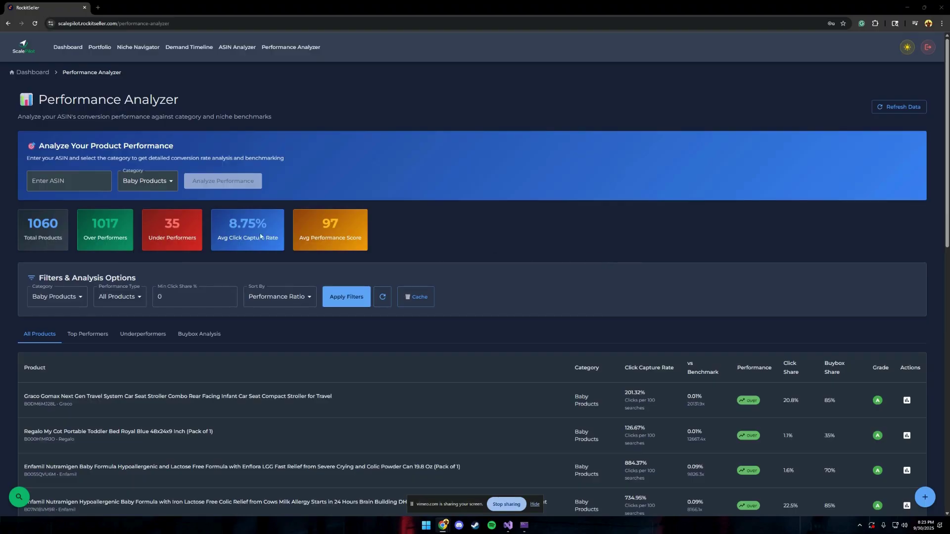
left_click(82, 183)
type("B000127WHG")
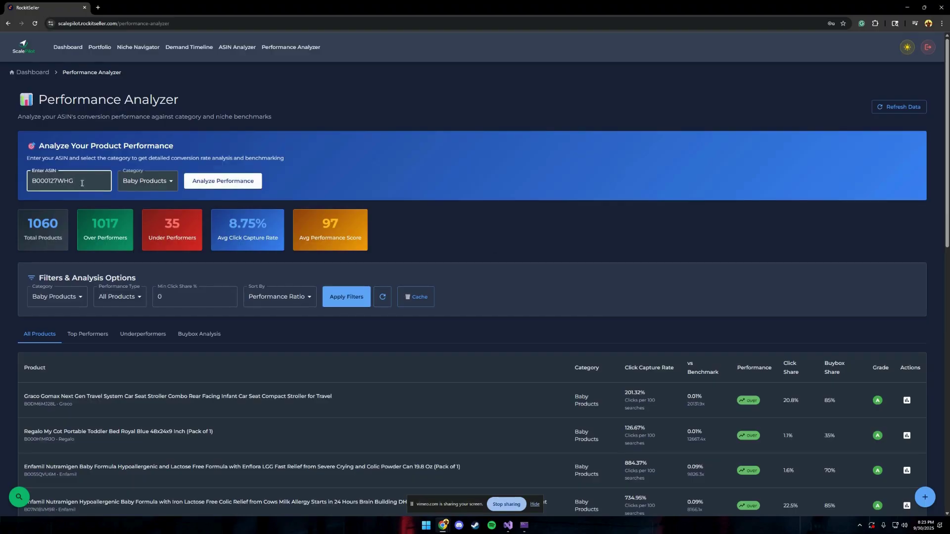
left_click(149, 182)
left_click(149, 214)
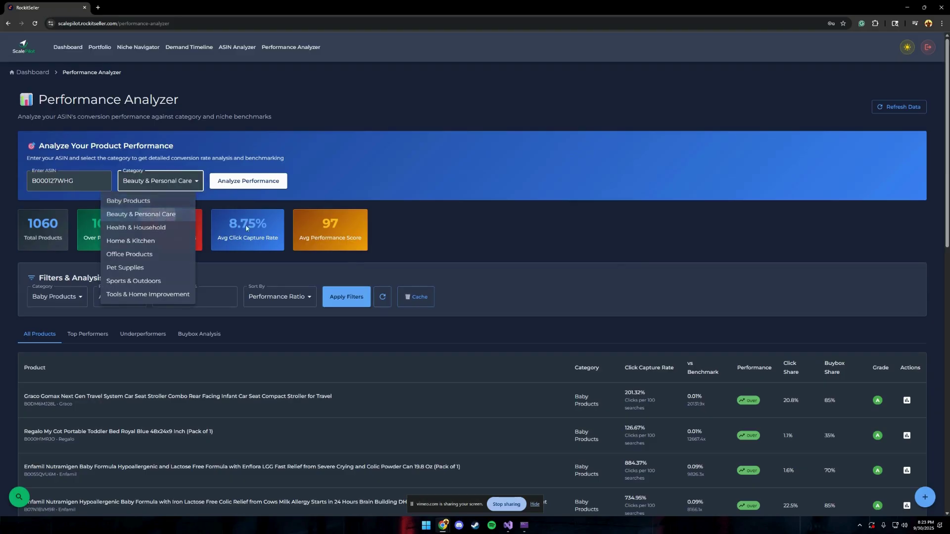
left_click(246, 228)
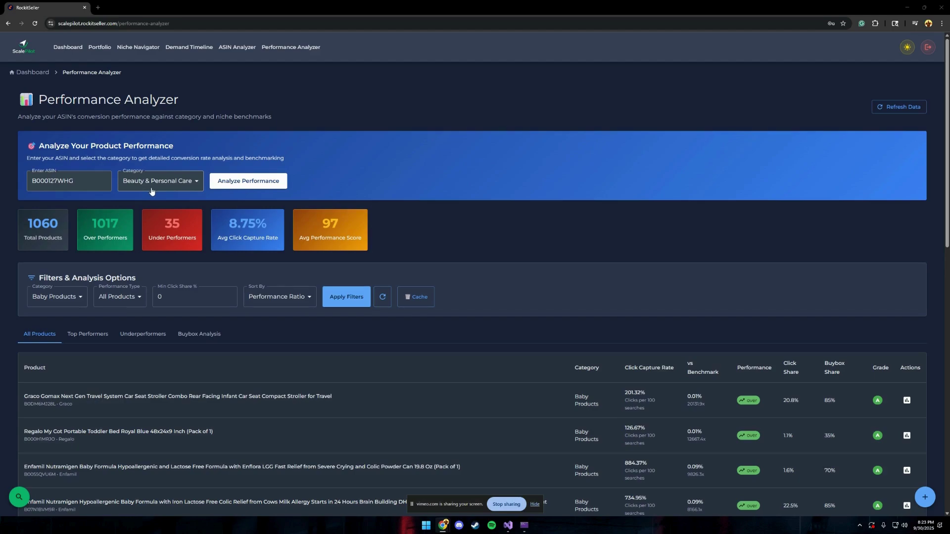
left_click(241, 184)
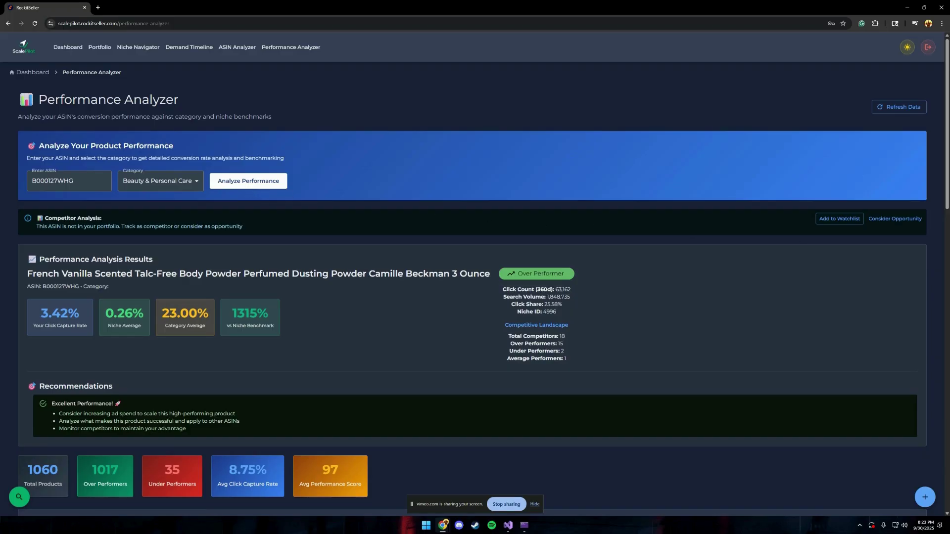
Step: Filter the Baby Products list to Over Performers with a minimum click share of 2%
scroll(475, 277, "down", 2)
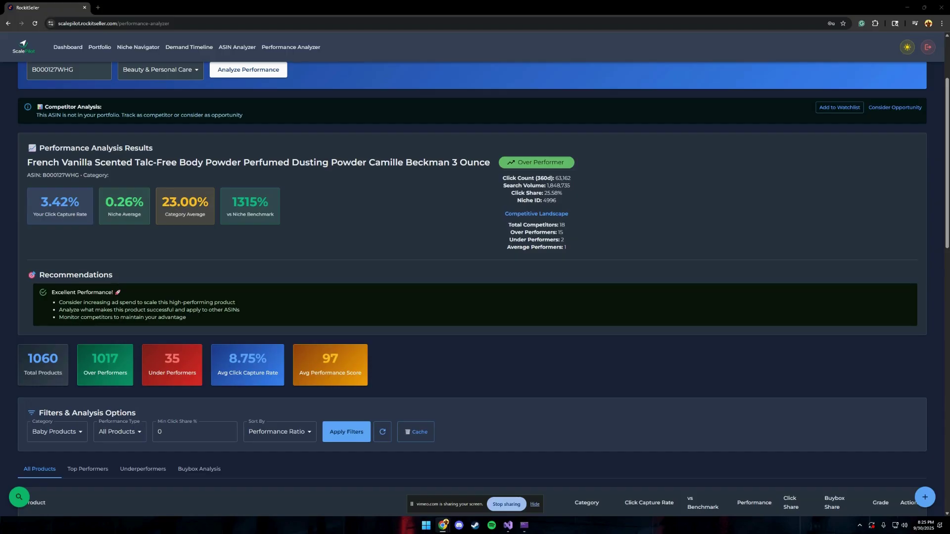
scroll(773, 250, "down", 1)
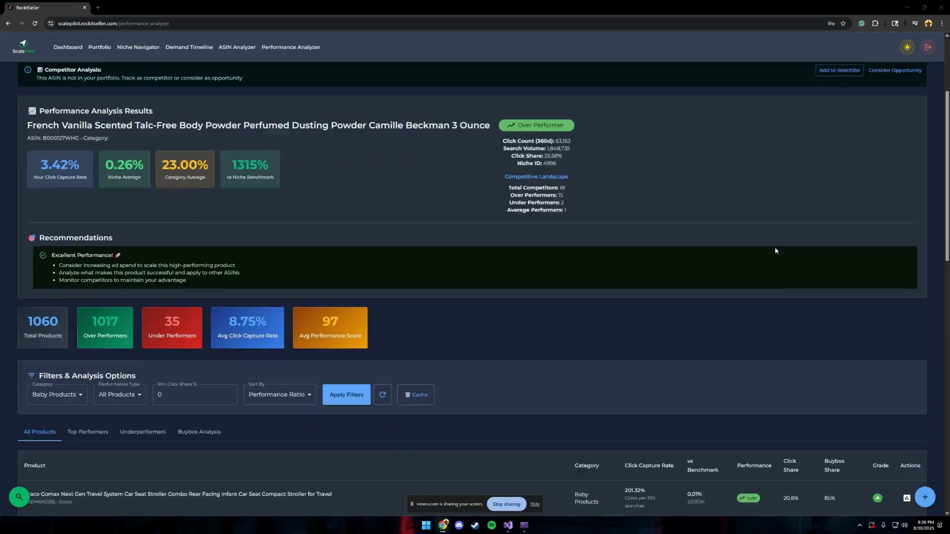
scroll(776, 249, "down", 3)
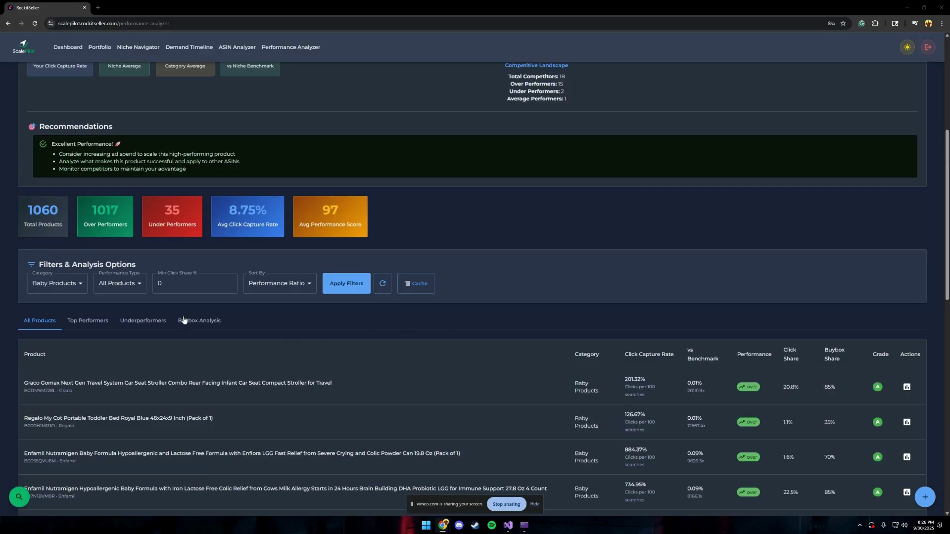
left_click(123, 283)
left_click(124, 321)
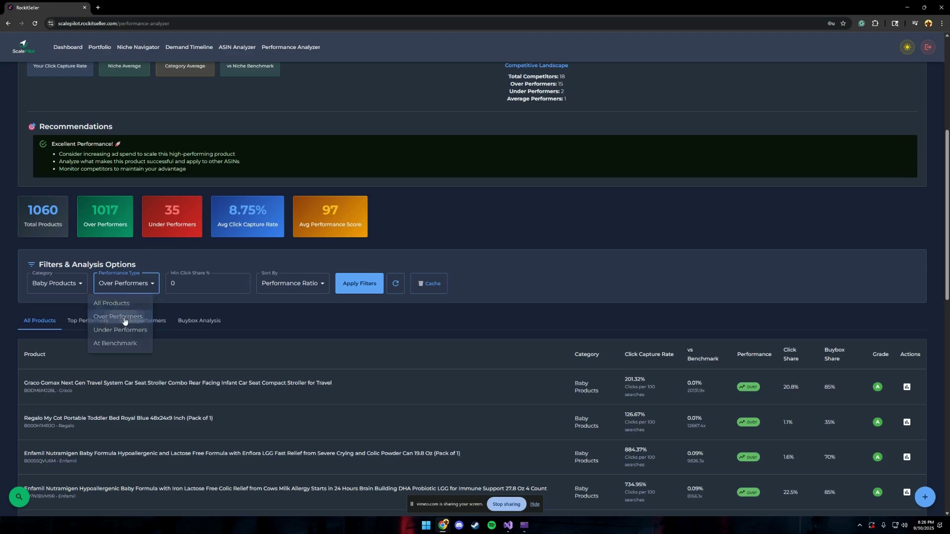
left_click(208, 283)
type("2")
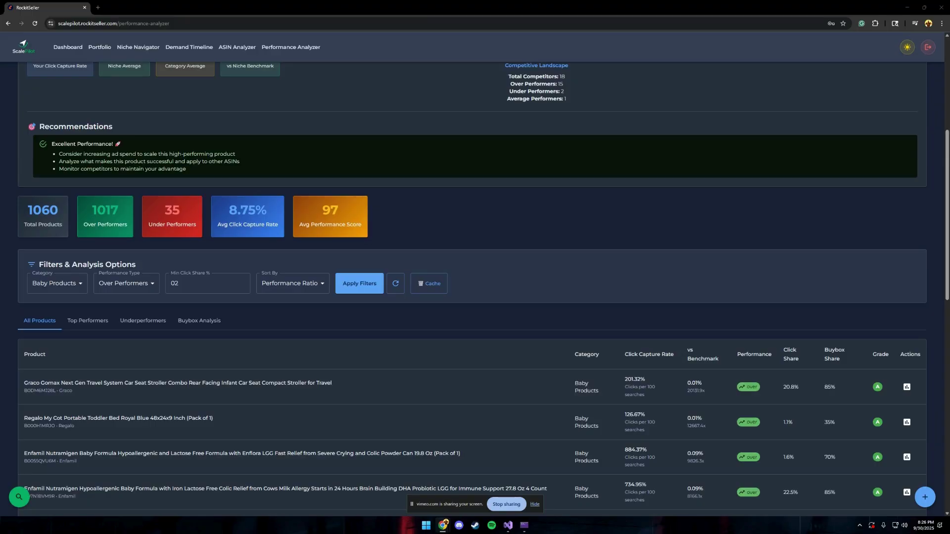
left_click(369, 284)
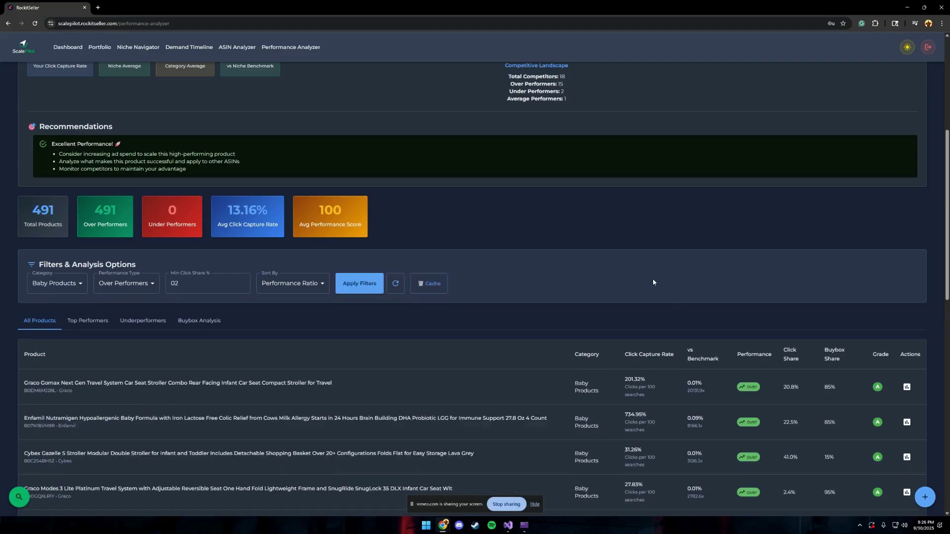
Step: Examine the filtered products in the full list and in the Top Performers, Underperformers and Buybox Analysis views
scroll(679, 298, "down", 1)
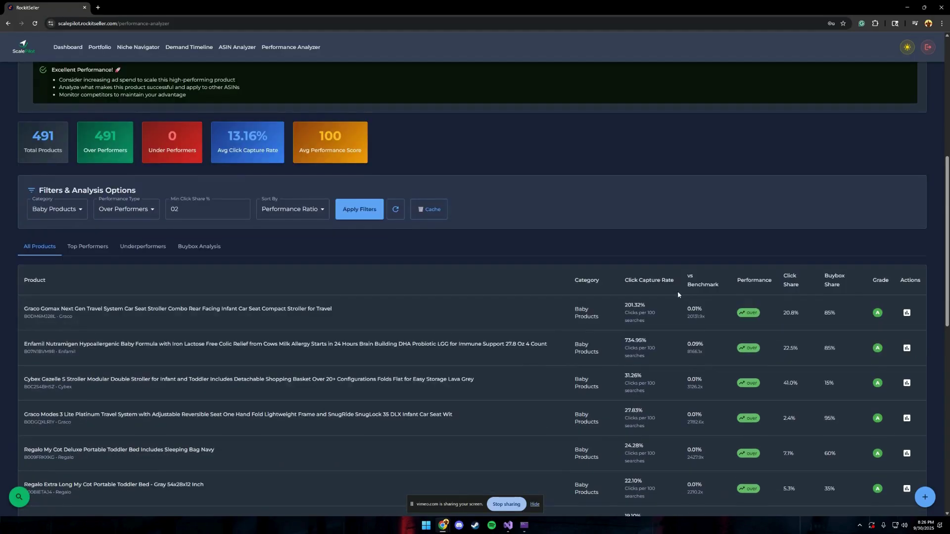
scroll(678, 291, "down", 5)
scroll(762, 295, "down", 1)
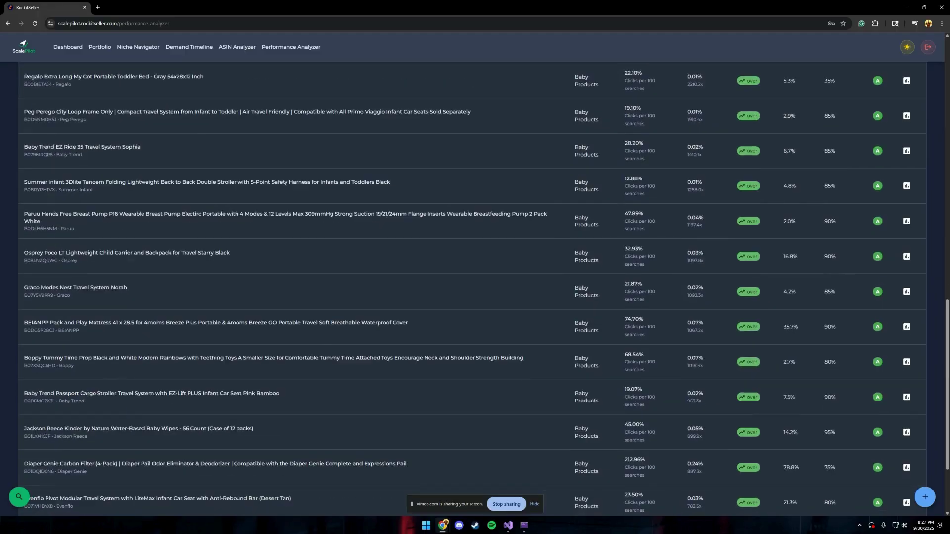
scroll(392, 195, "up", 4)
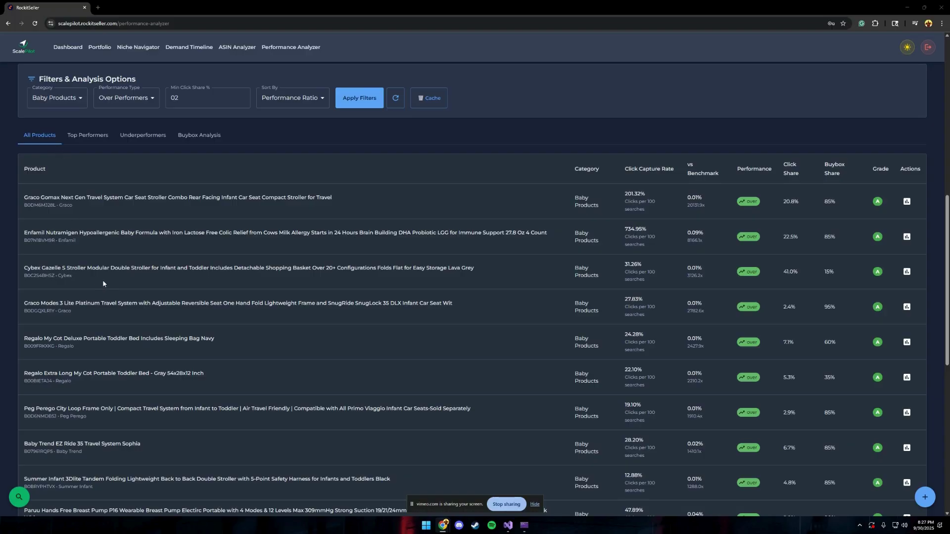
left_click(88, 136)
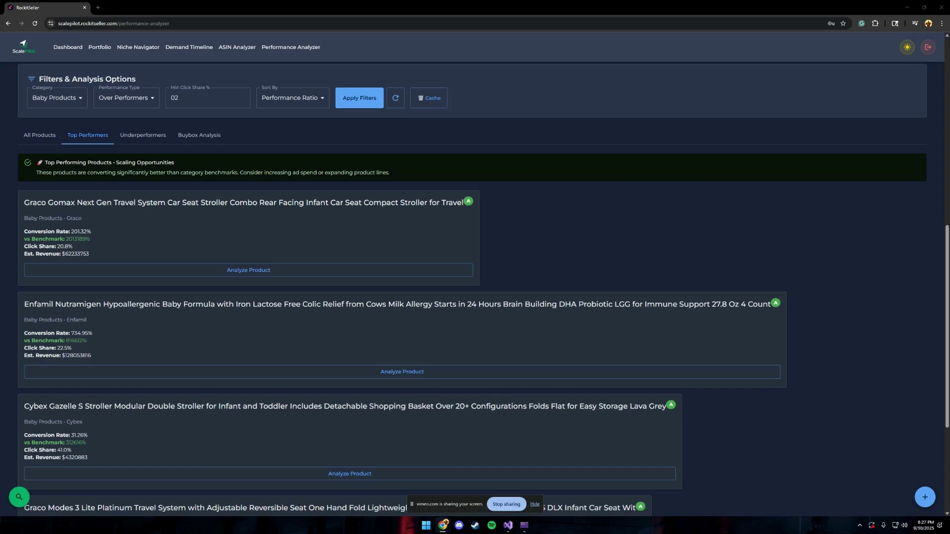
left_click(143, 135)
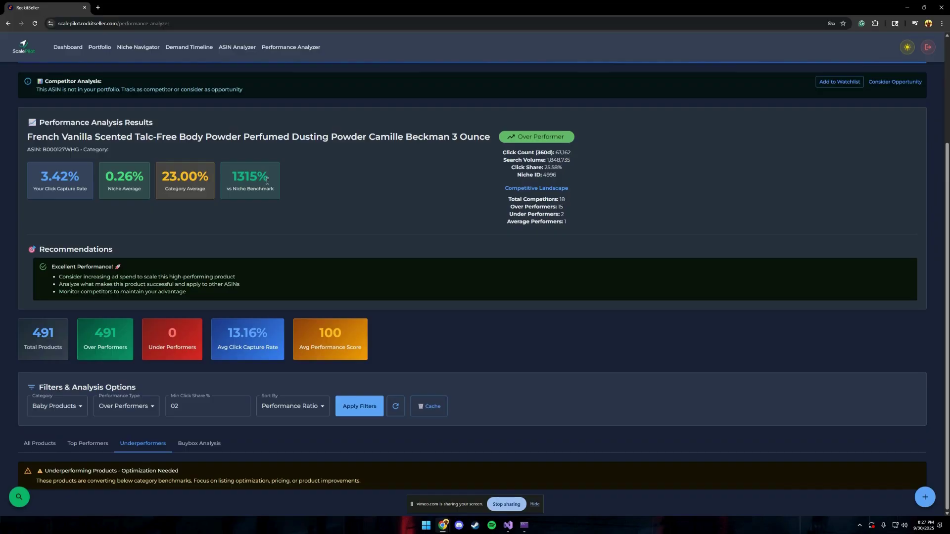
left_click(203, 443)
scroll(205, 443, "down", 6)
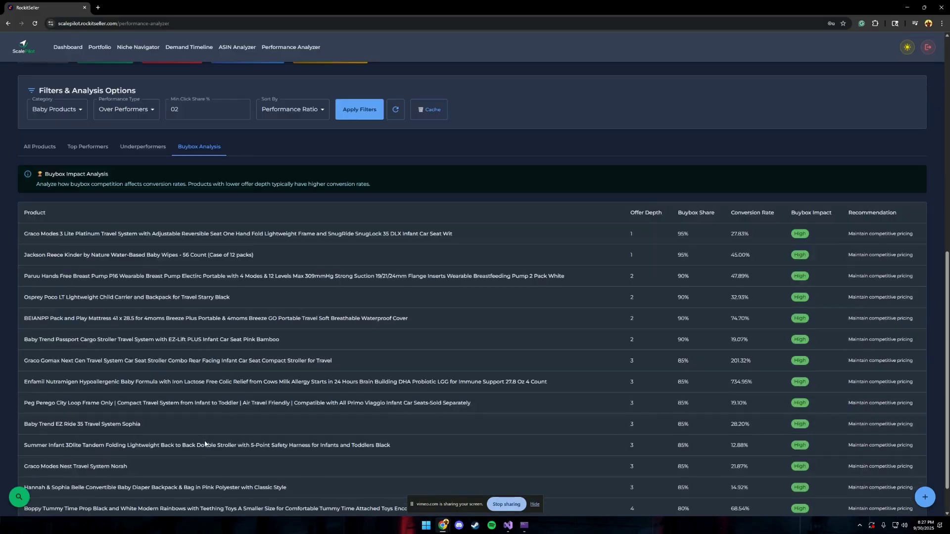
scroll(205, 443, "down", 1)
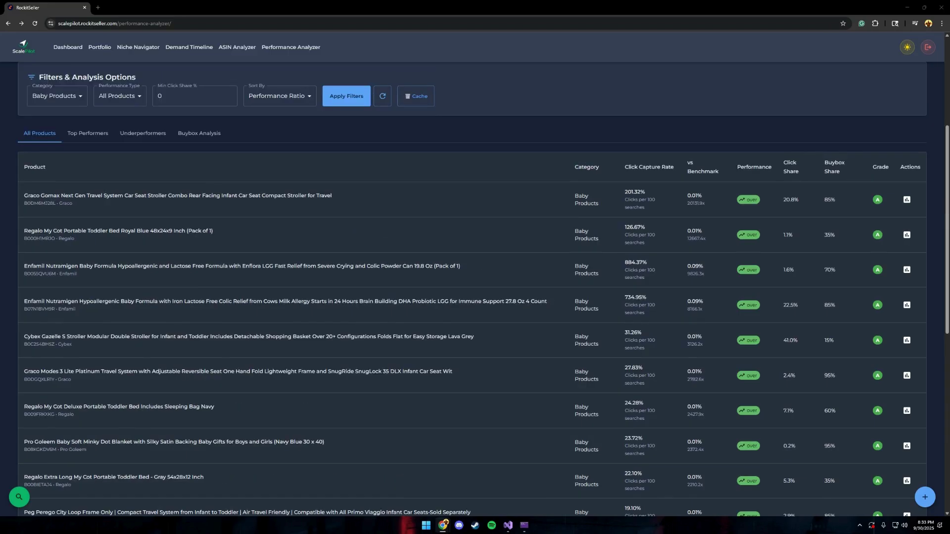
Step: Examine the metrics of the Enfamil Nutramigen 27.8 Oz 4 Count formula in the product list
left_click_drag(24, 301, 886, 305)
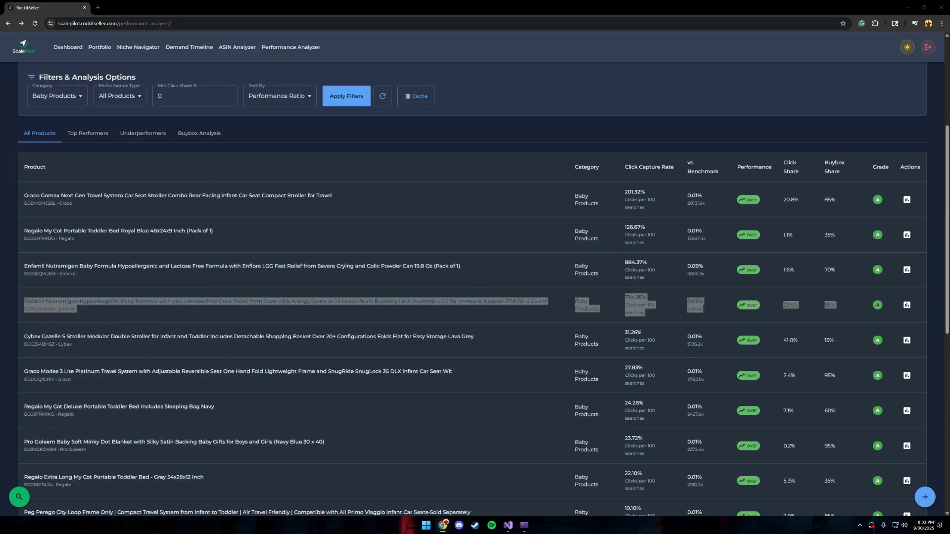
left_click(629, 297)
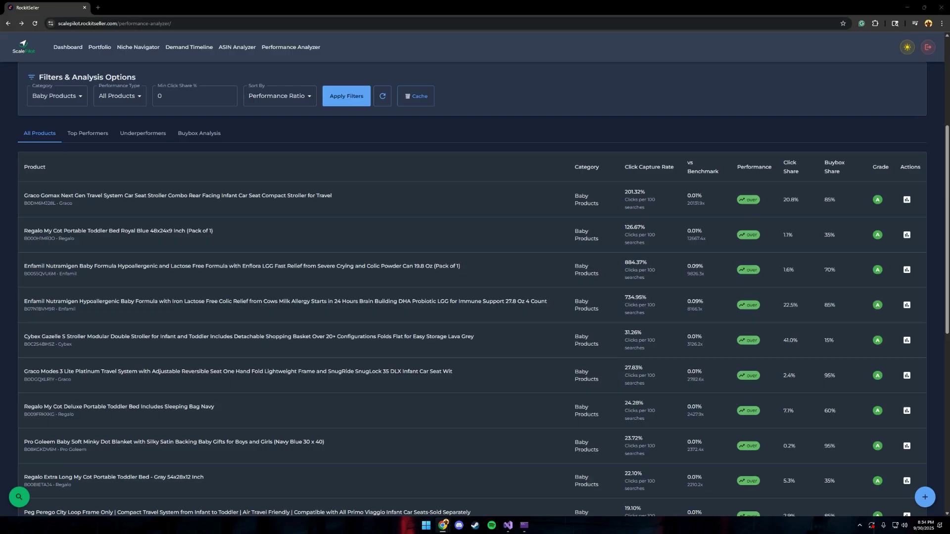
Step: Open the Graco Gomax travel system from the product list in the ASIN Analyzer and run a Comprehensive Analysis on it
scroll(875, 249, "up", 4)
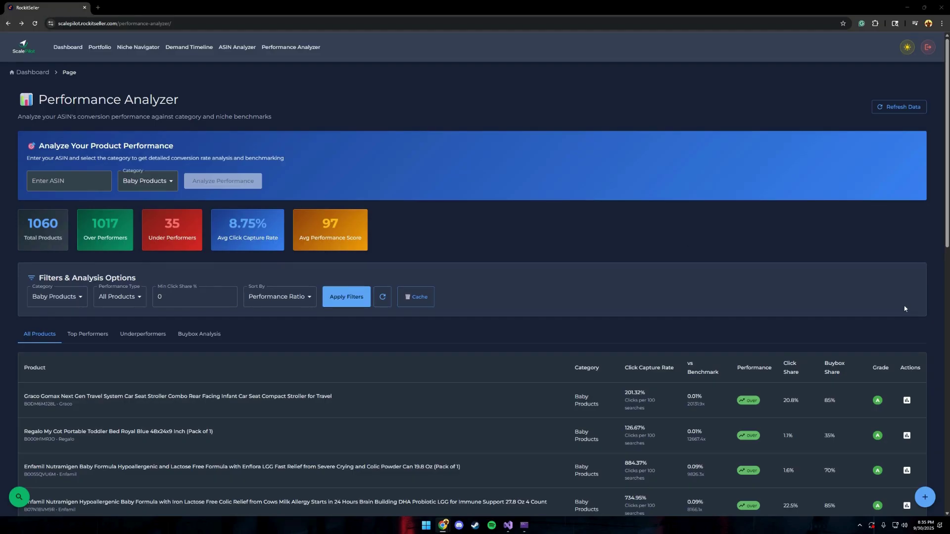
scroll(904, 307, "down", 2)
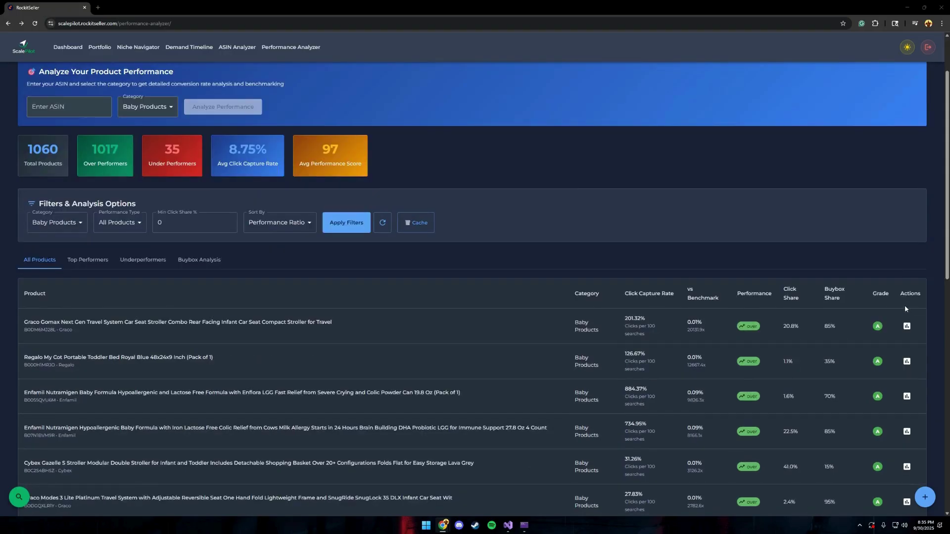
scroll(904, 308, "down", 10)
scroll(906, 309, "up", 12)
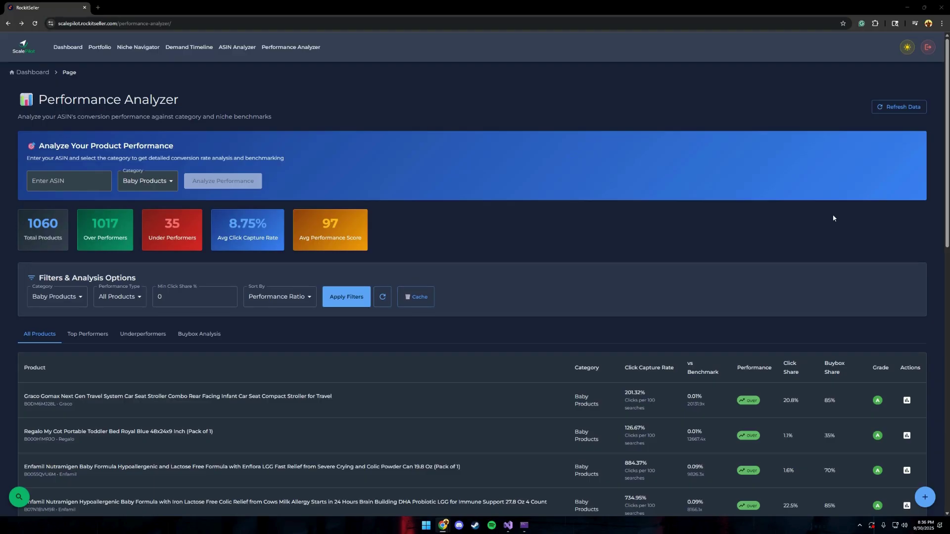
left_click(907, 400)
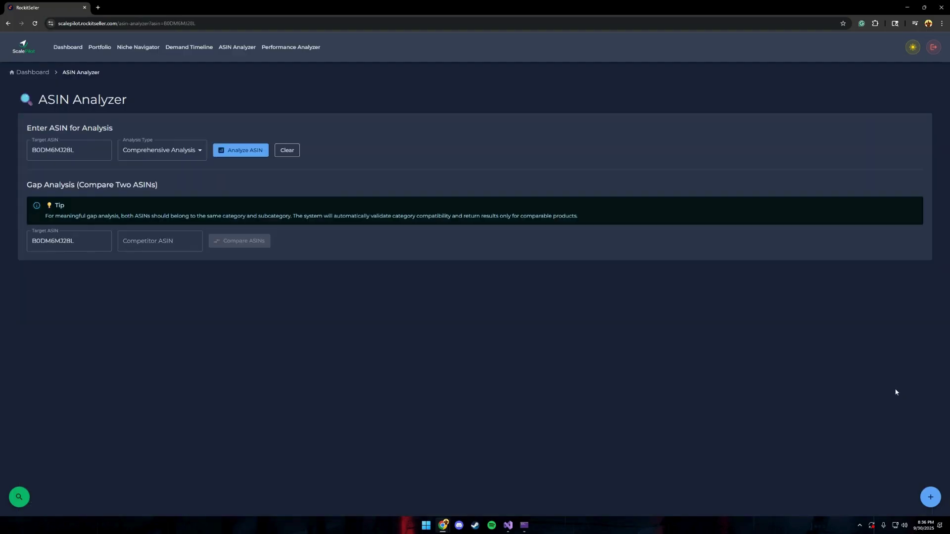
left_click(240, 152)
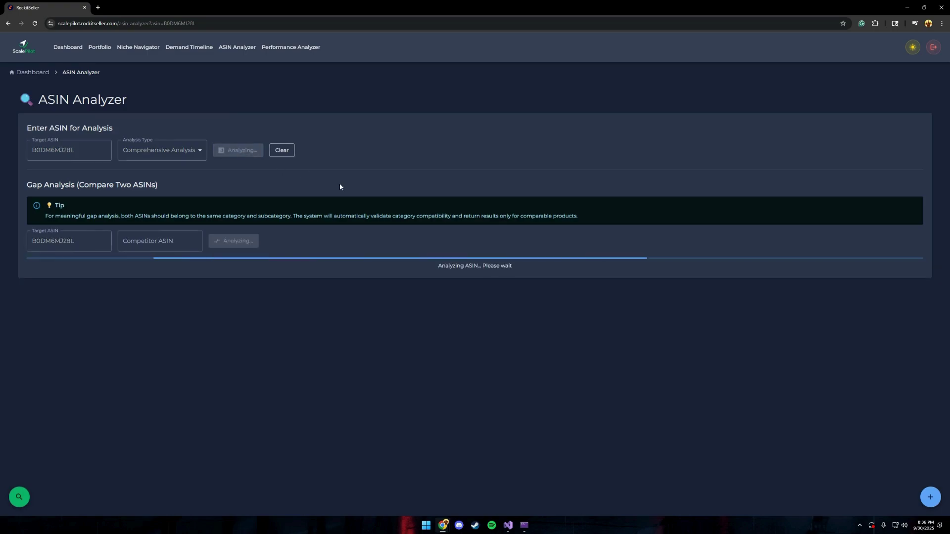